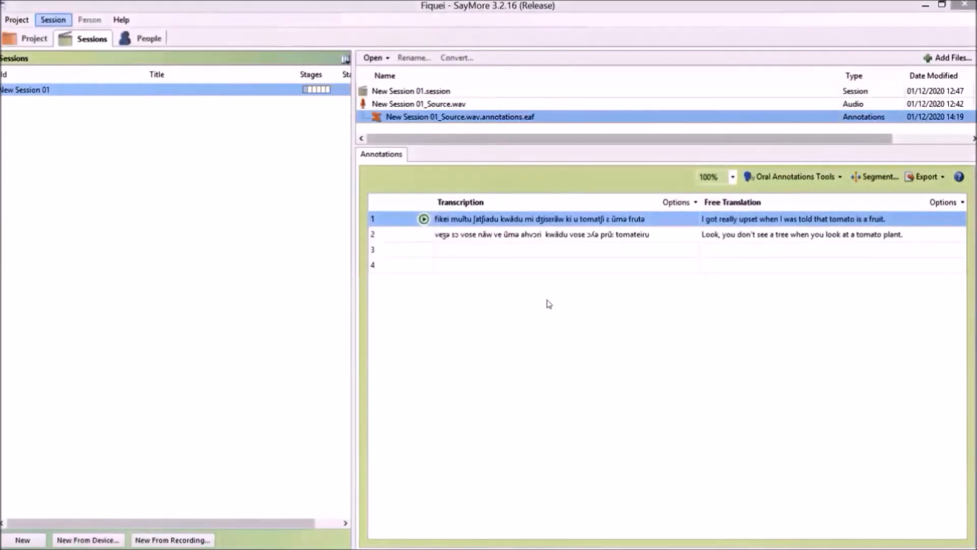
Listen to segment 1 at full speed and again with the playback speed set to 60%
{"action": "left_click", "coordinate": [424, 219]}
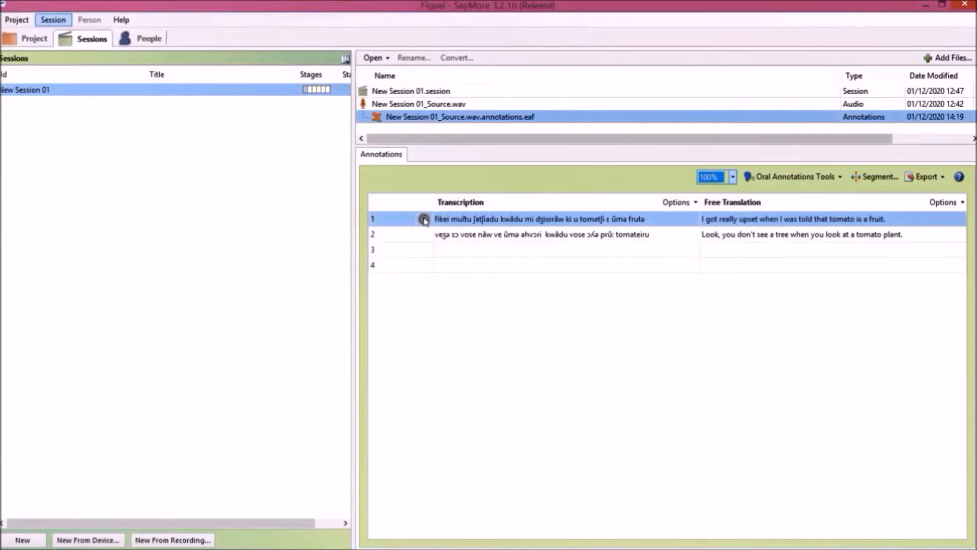
{"action": "left_click", "coordinate": [732, 179]}
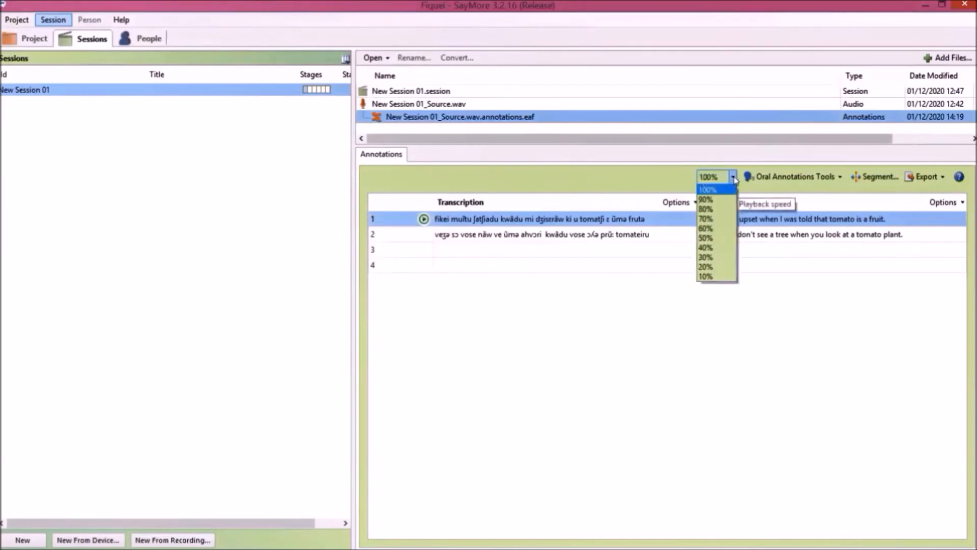
{"action": "left_click", "coordinate": [711, 230]}
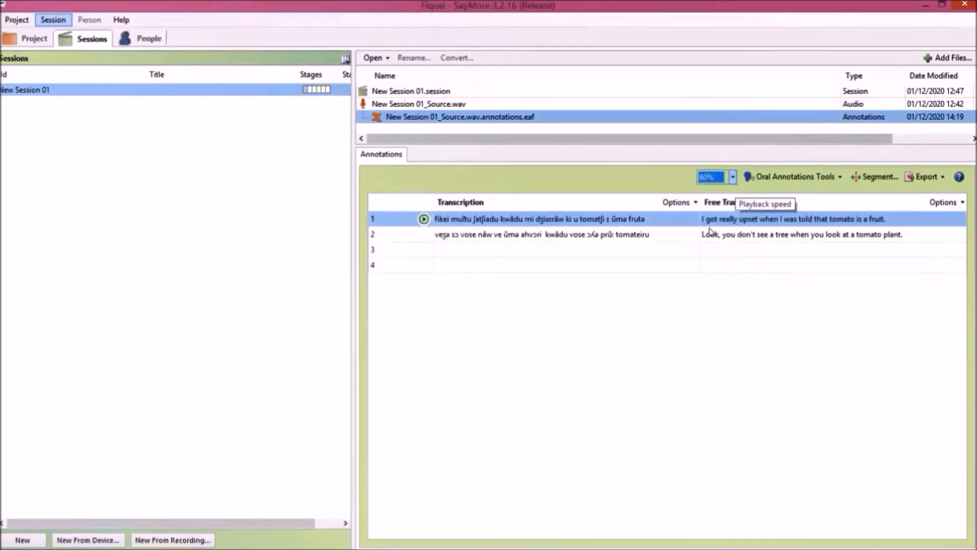
{"action": "left_click", "coordinate": [424, 220]}
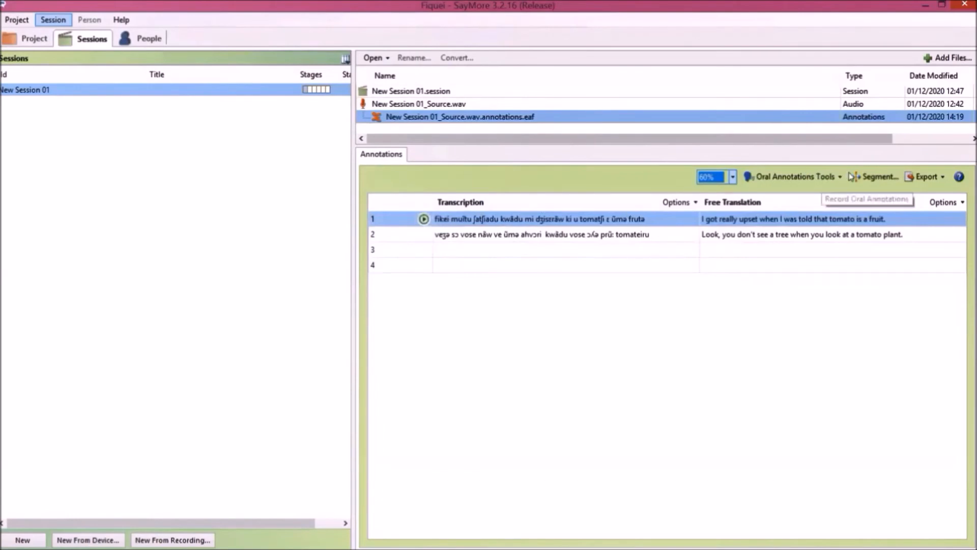
In the manual segmenter, add a boundary at about 1.4 s before the speech starts and mark the silent first segment as ignored
{"action": "left_click", "coordinate": [859, 178]}
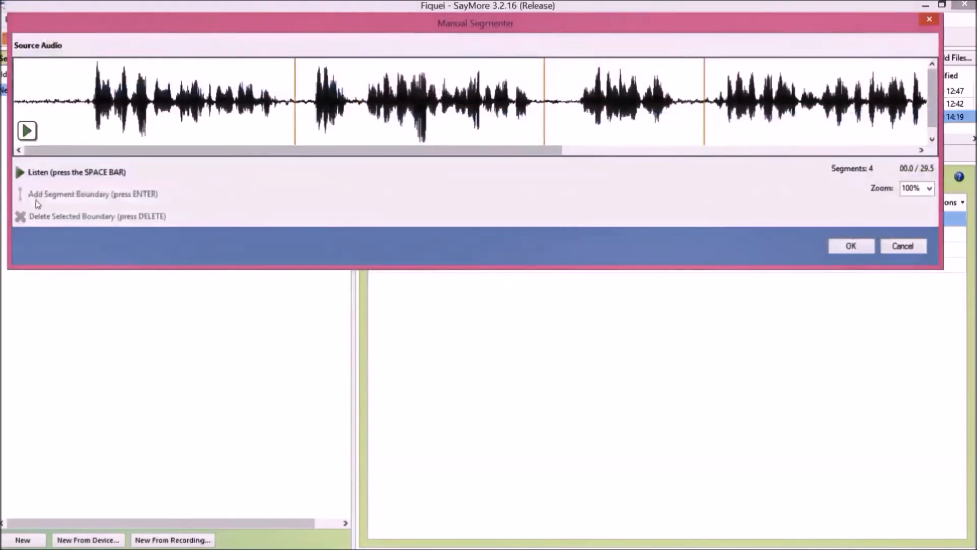
{"action": "left_click", "coordinate": [85, 103]}
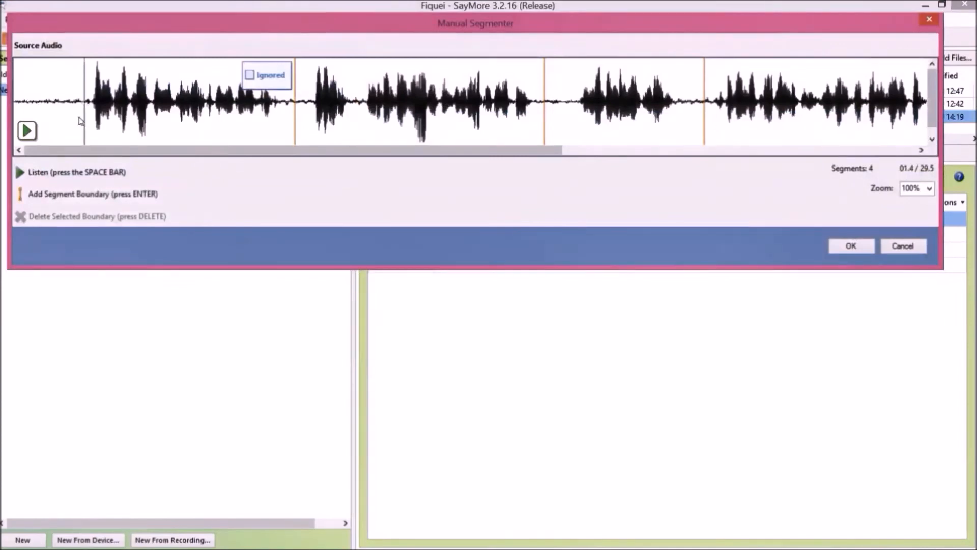
{"action": "left_click", "coordinate": [75, 195]}
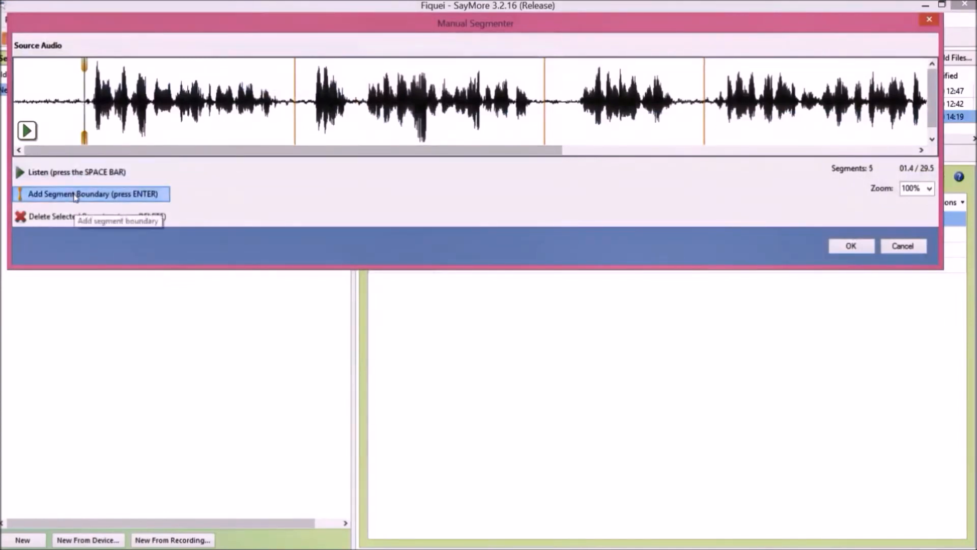
{"action": "left_click", "coordinate": [28, 131]}
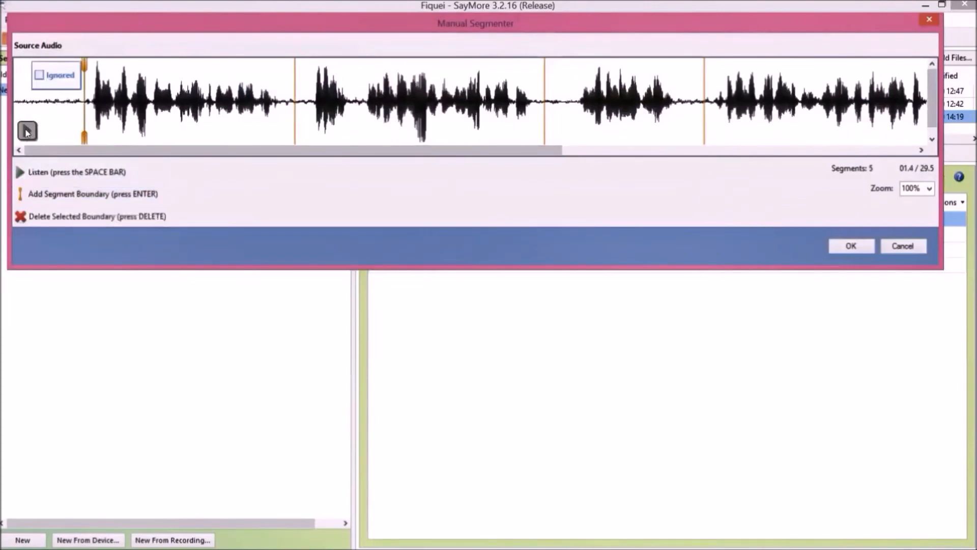
{"action": "left_click", "coordinate": [39, 76]}
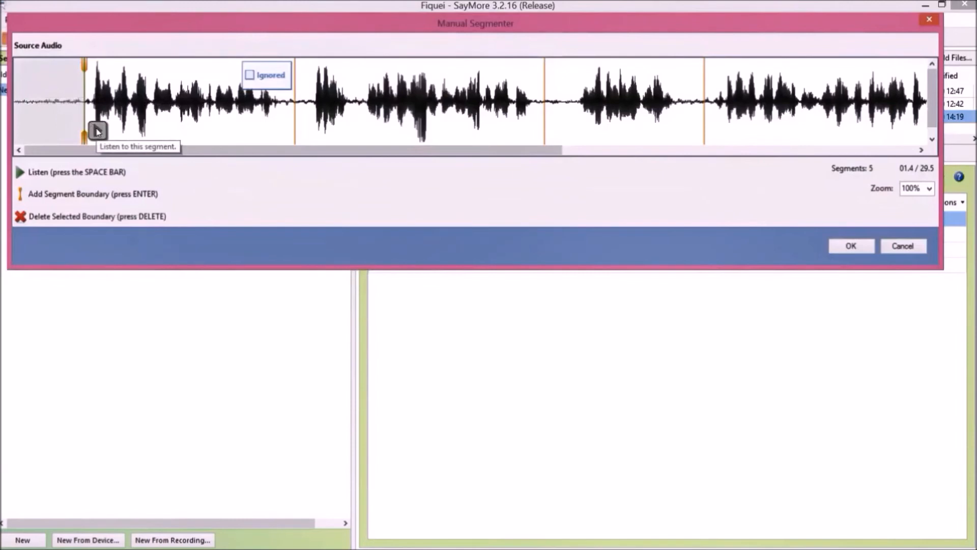
Listen to the first spoken segment, add a boundary at about 2.7 s, and shift it slightly earlier to about 2.6 s
{"action": "left_click", "coordinate": [98, 131]}
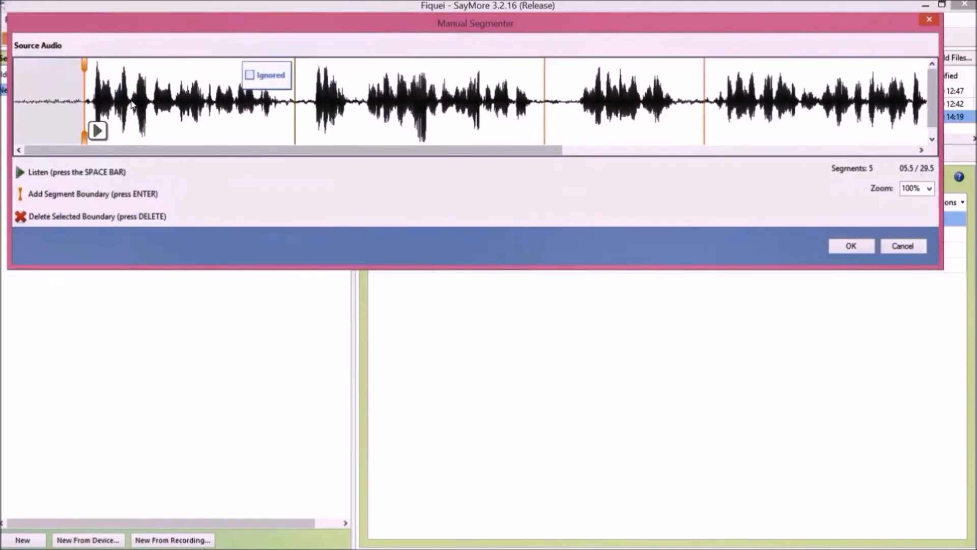
{"action": "left_click", "coordinate": [151, 106]}
{"action": "left_click", "coordinate": [36, 196]}
{"action": "left_click", "coordinate": [98, 131]}
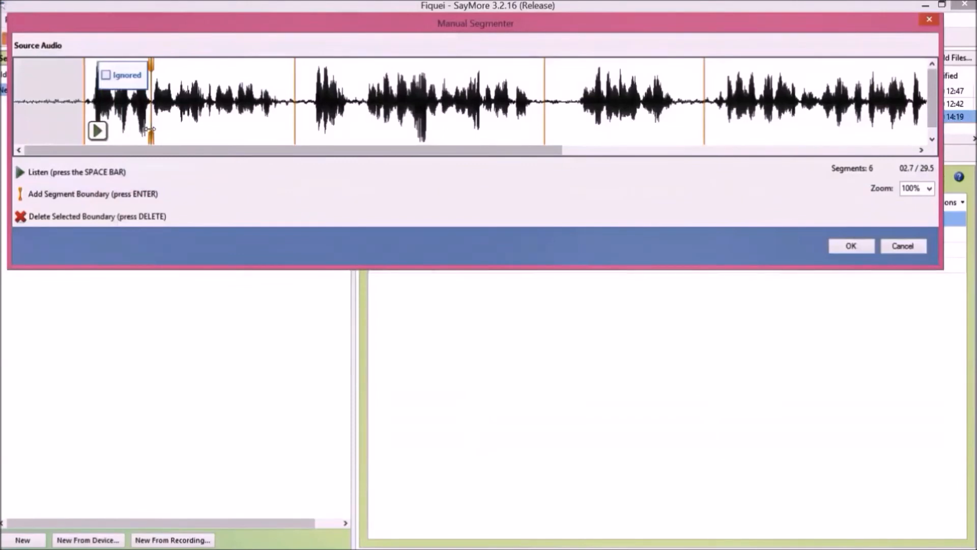
{"action": "left_click_drag", "start_coordinate": [150, 128], "coordinate": [148, 128]}
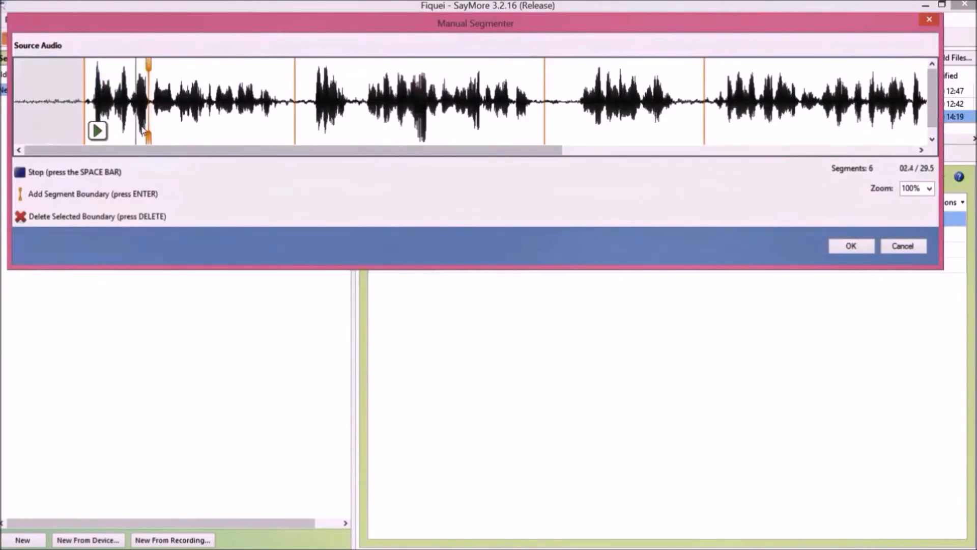
Add a boundary at about 3.8 s, shift it slightly earlier to about 3.7 s, check the resulting segments by ear, and accept the segmentation
{"action": "mouse_move", "coordinate": [159, 131]}
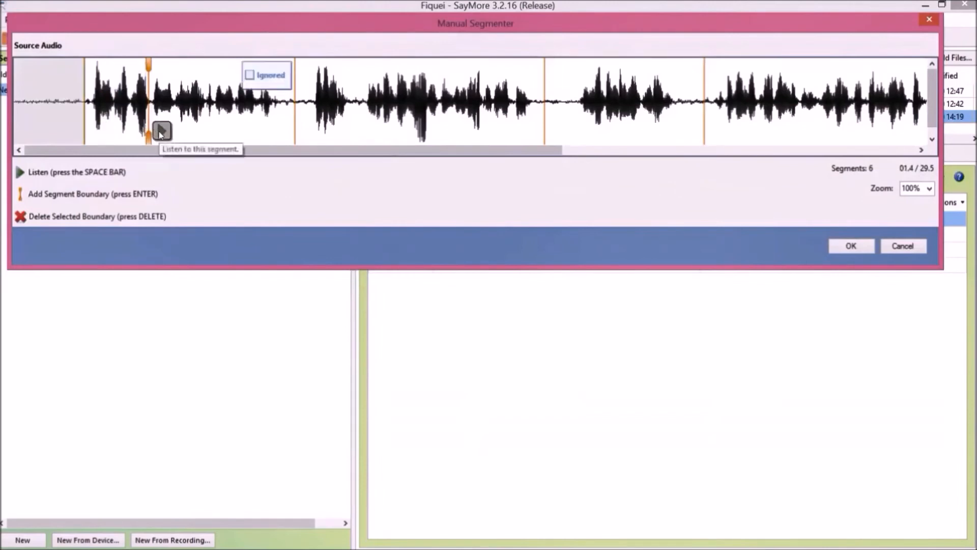
{"action": "left_click", "coordinate": [161, 131]}
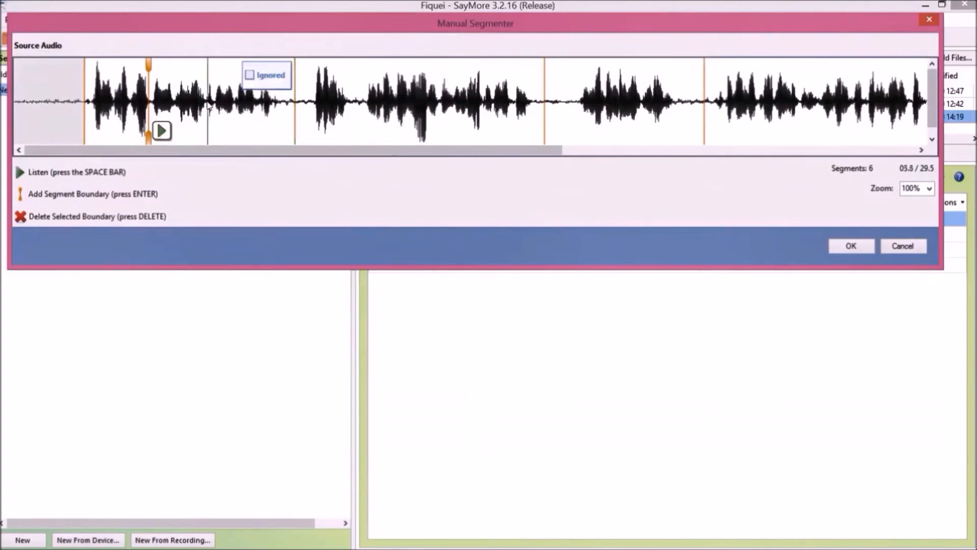
{"action": "left_click", "coordinate": [76, 195]}
{"action": "left_click", "coordinate": [160, 133]}
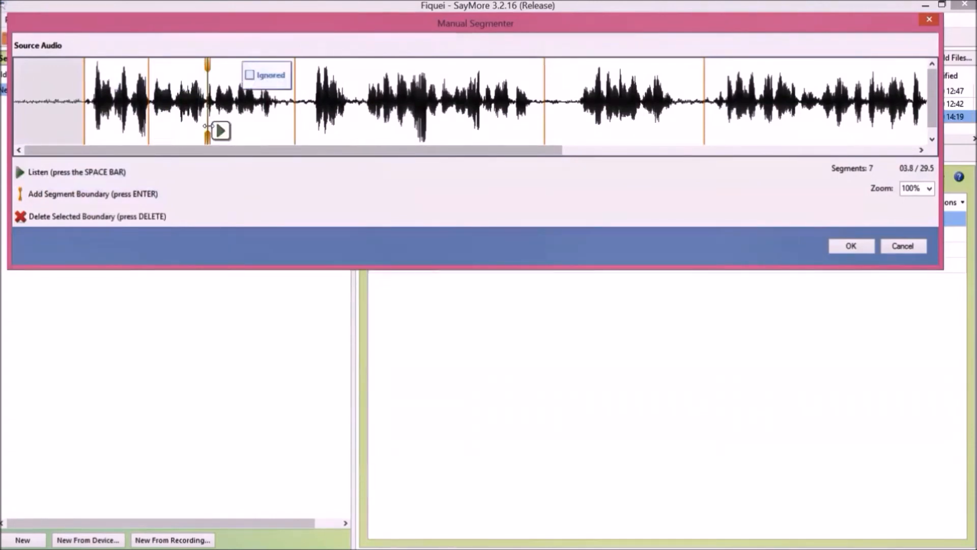
{"action": "left_click_drag", "start_coordinate": [208, 126], "coordinate": [205, 125]}
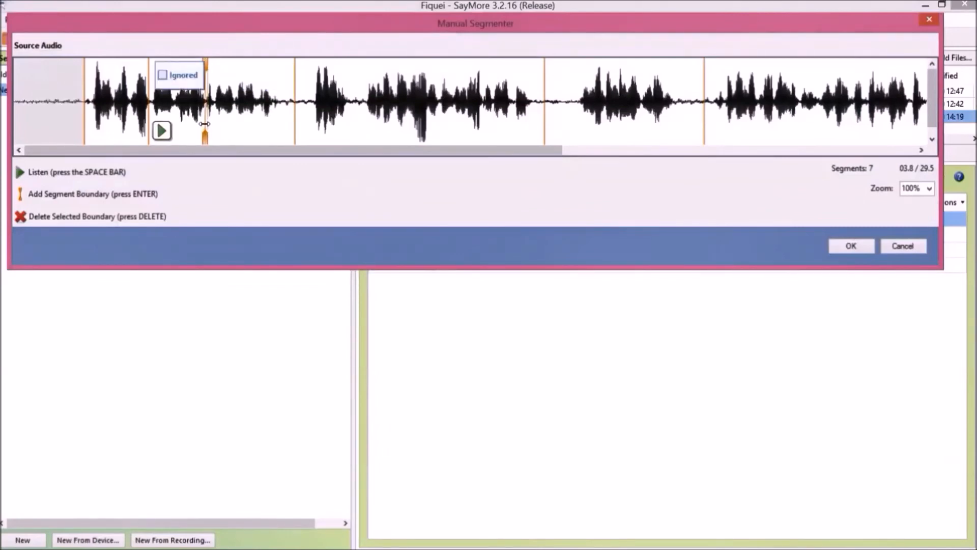
{"action": "left_click_drag", "start_coordinate": [204, 123], "coordinate": [204, 123]}
{"action": "left_click", "coordinate": [162, 131]}
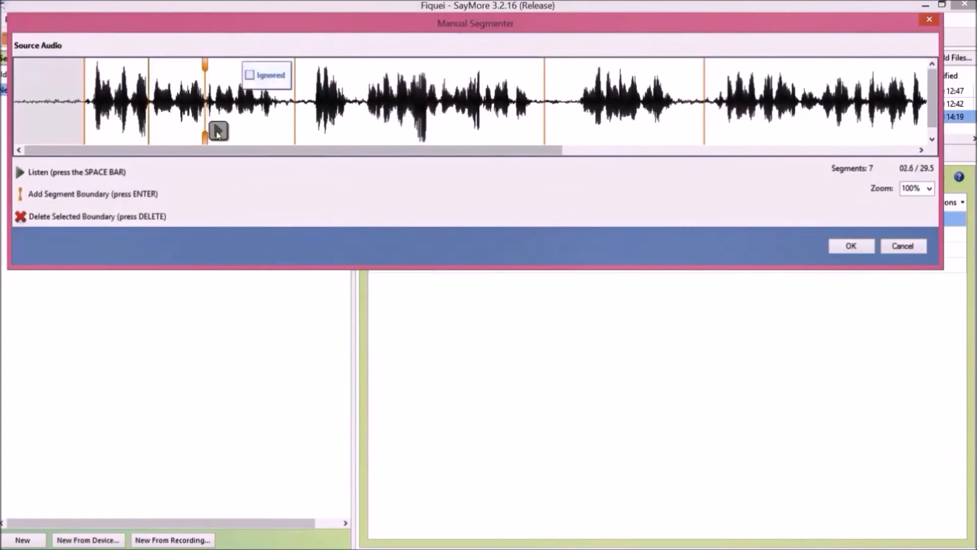
{"action": "left_click", "coordinate": [218, 132]}
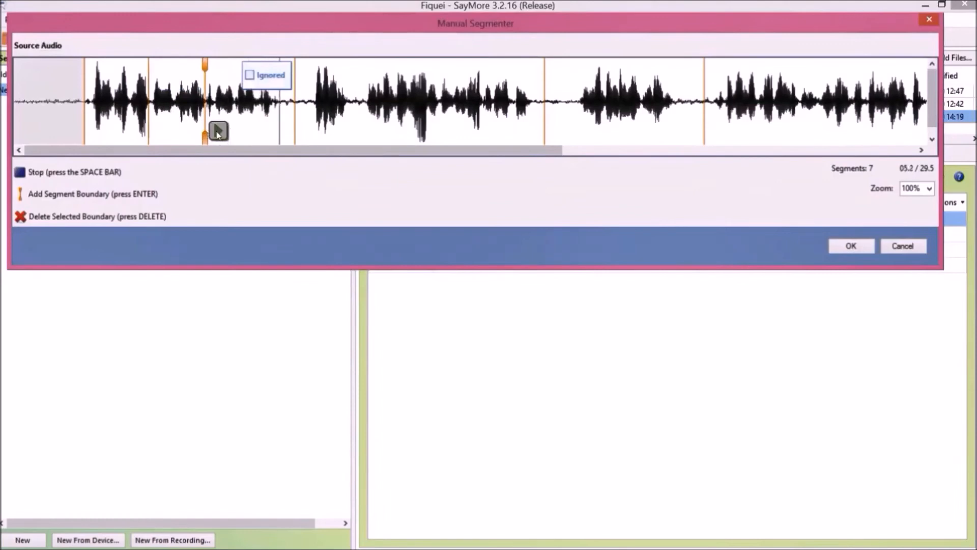
{"action": "left_click", "coordinate": [851, 247]}
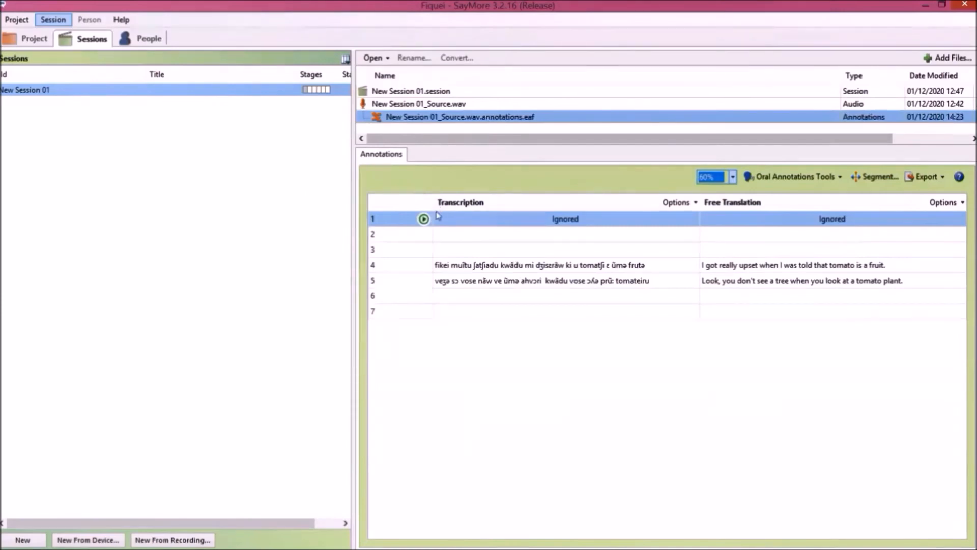
Play segment 4 and set the playback speed to 100%
{"action": "left_click", "coordinate": [499, 270]}
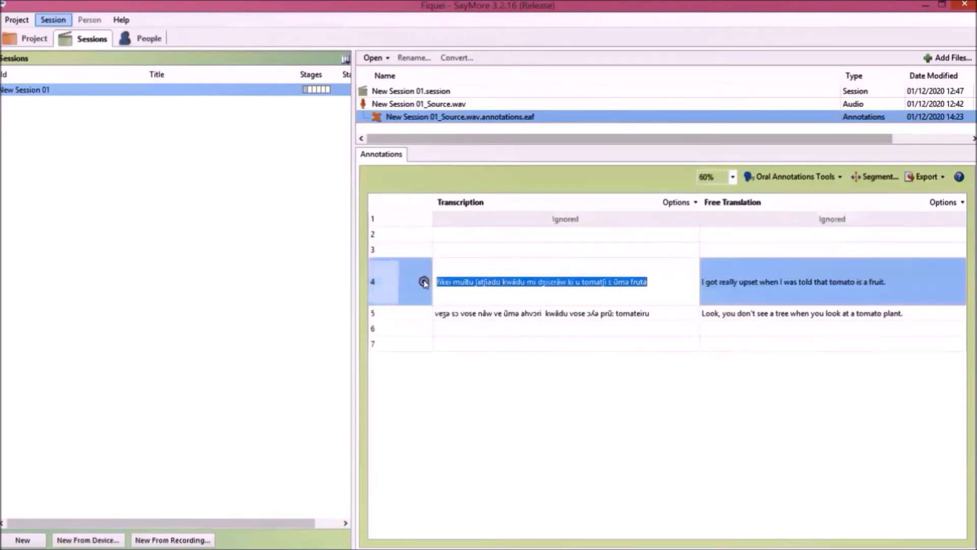
{"action": "left_click", "coordinate": [732, 177]}
{"action": "left_click", "coordinate": [710, 188]}
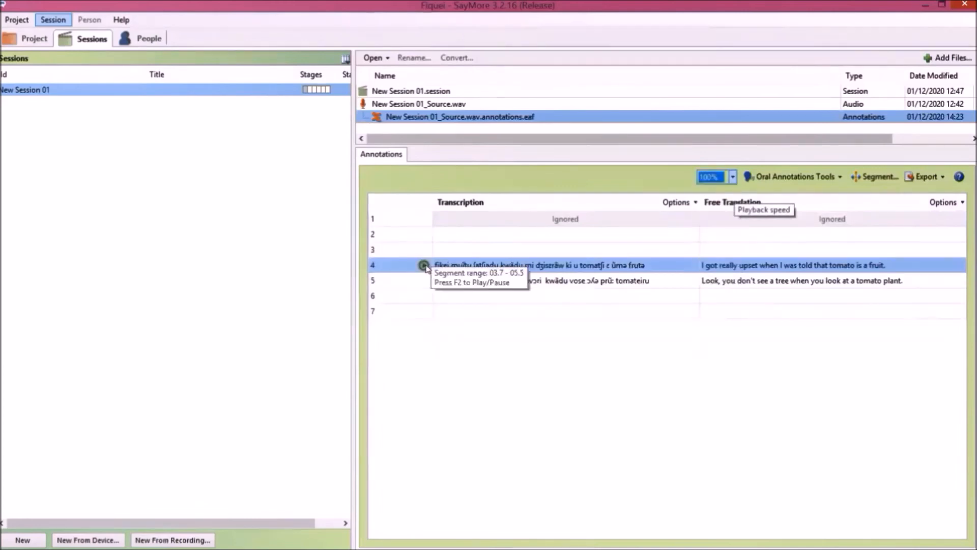
Replay segment 4 and move "fikei muĩtu ʃatʃiadu kwãdu mi dʒisɛrãw" from its transcription to the transcription of segment 3
{"action": "left_click", "coordinate": [499, 270]}
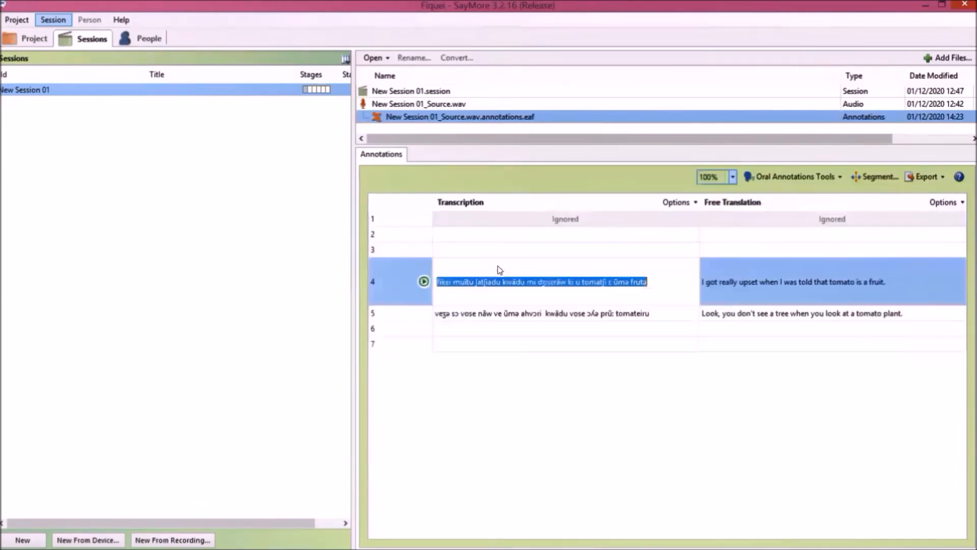
{"action": "left_click", "coordinate": [422, 280]}
{"action": "left_click_drag", "start_coordinate": [568, 282], "coordinate": [437, 282]}
{"action": "key", "text": "Delete"}
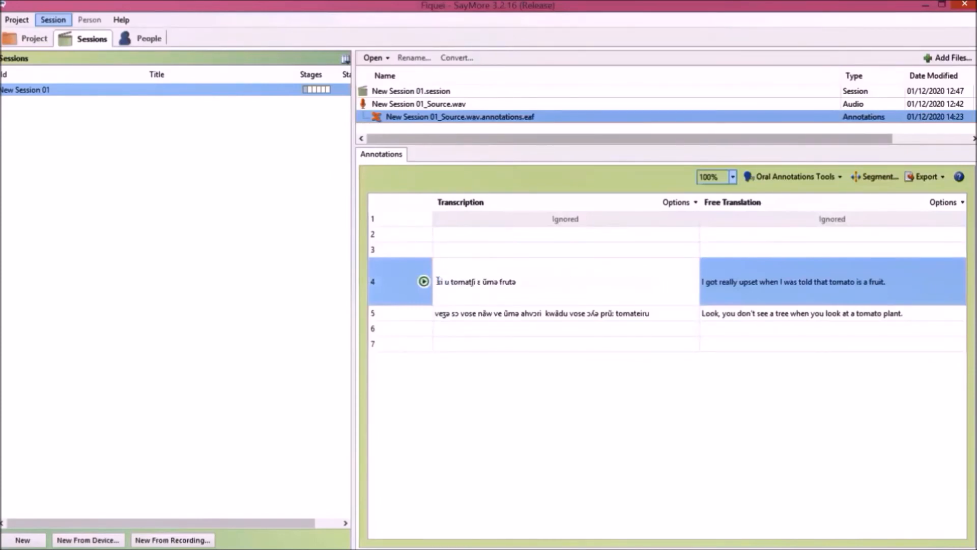
{"action": "left_click", "coordinate": [447, 253]}
{"action": "type", "text": "fikei muĩtu ʃatʃiadu kwãdu mi dʒisɛrãw"}
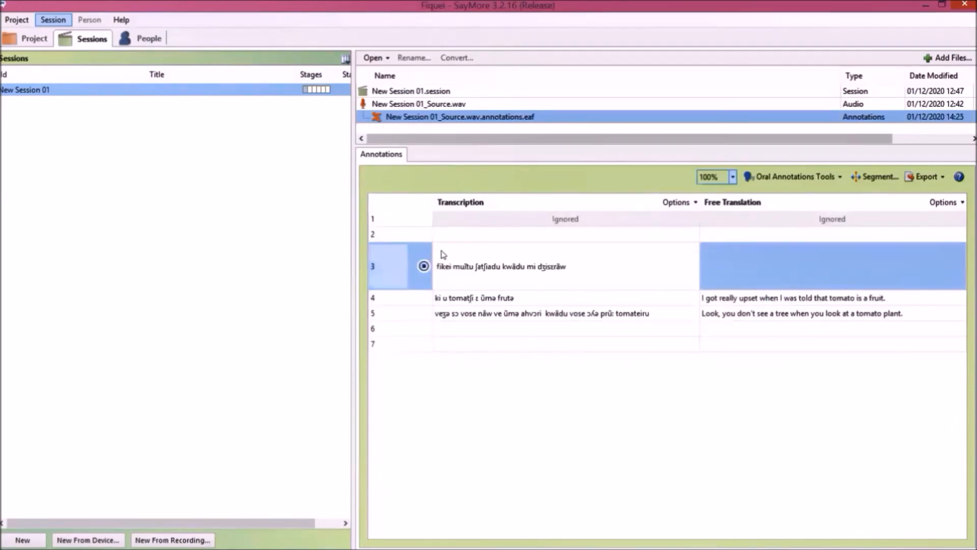
Move "fikei muĩtu ʃatʃiadu" from the transcription of segment 3 to segment 2, removing the leftover leading space
{"action": "left_click", "coordinate": [423, 267]}
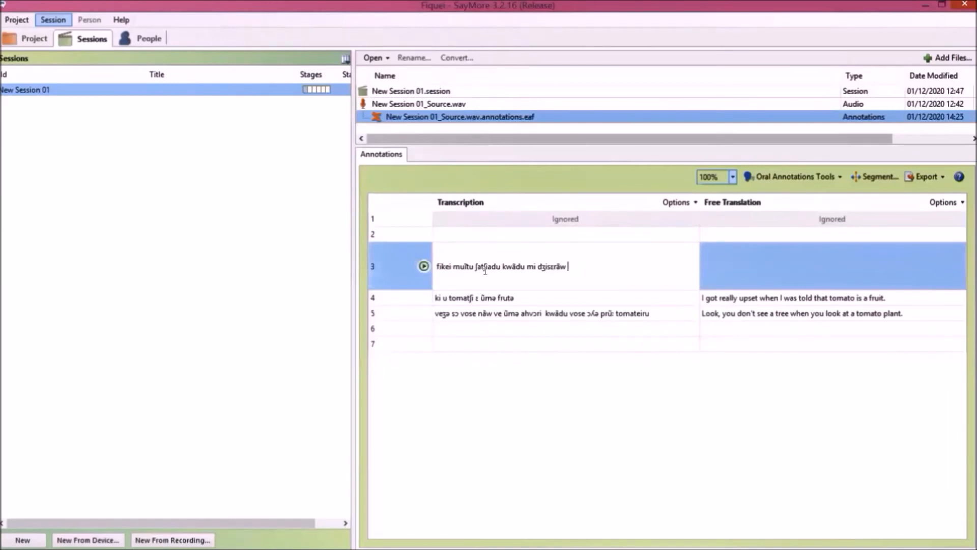
{"action": "left_click_drag", "start_coordinate": [501, 267], "coordinate": [435, 275]}
{"action": "key", "text": "BackSpace"}
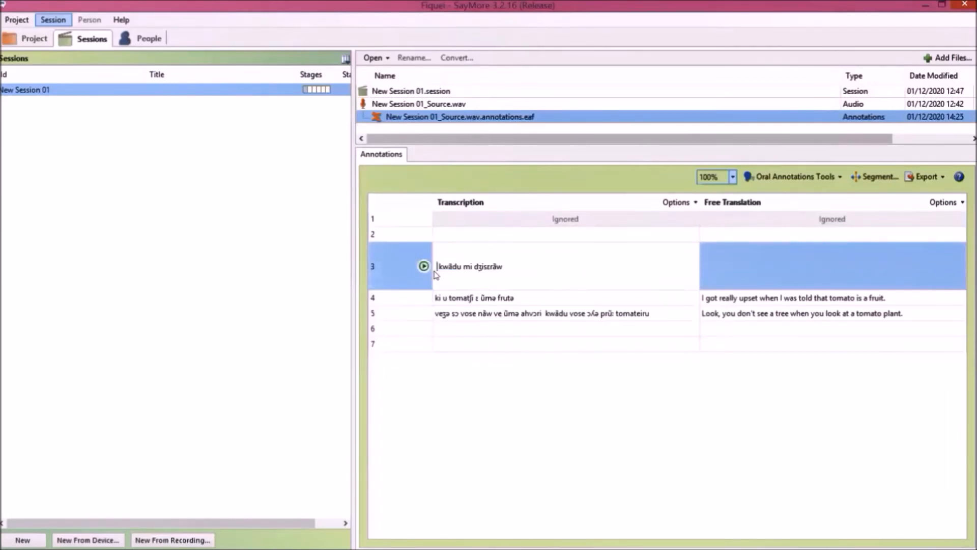
{"action": "key", "text": "Delete"}
{"action": "left_click", "coordinate": [457, 237]}
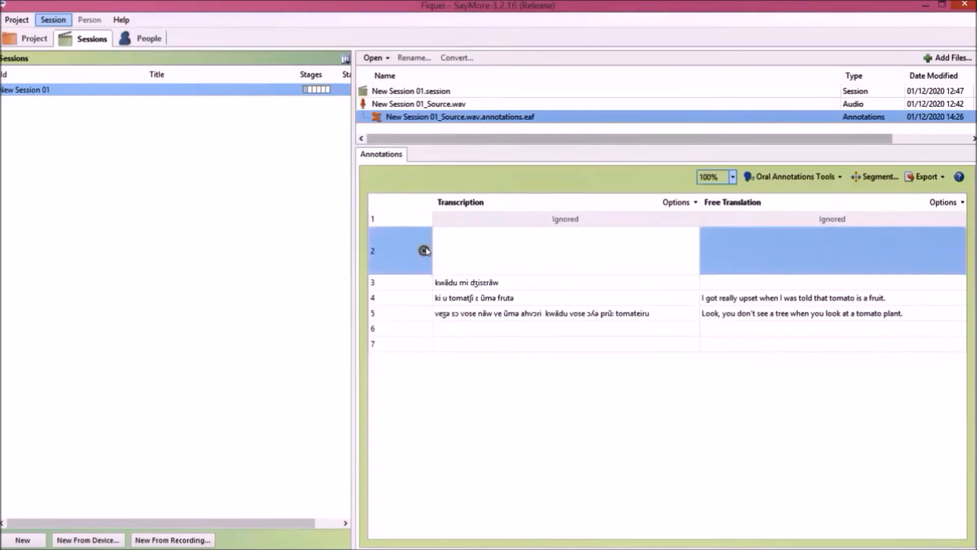
{"action": "type", "text": "fikej muĩtu ʃatʃiadu"}
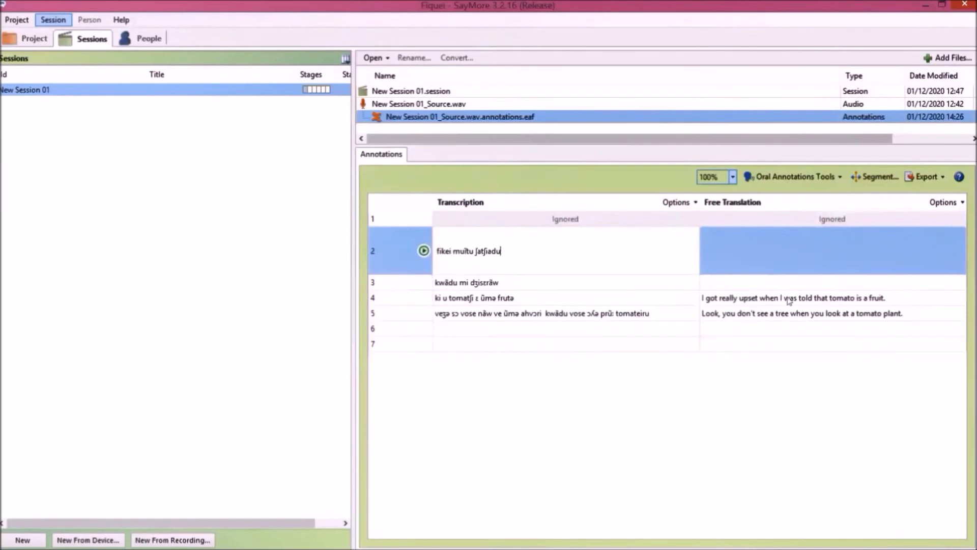
Move "I got really upset when I was told" from the free translation of segment 4 to that of segment 3
{"action": "left_click", "coordinate": [814, 303]}
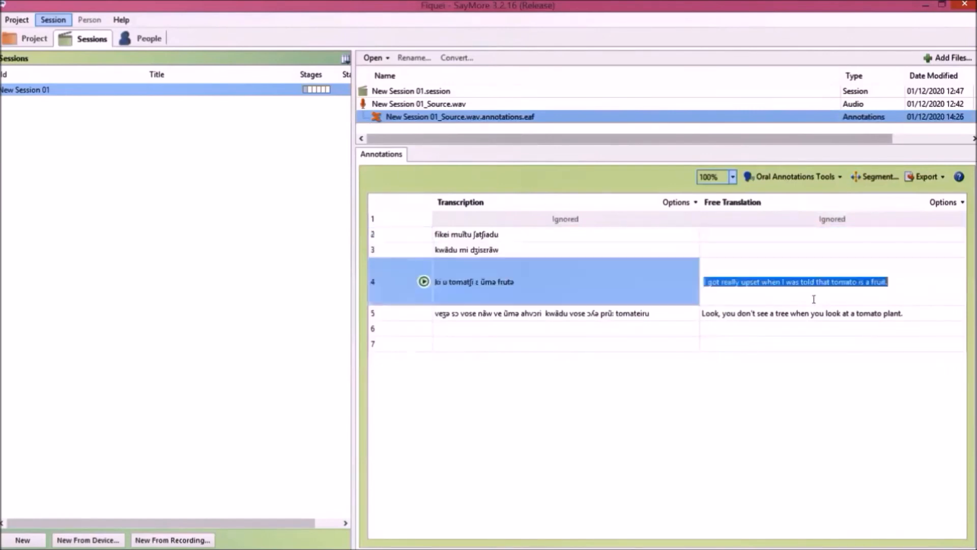
{"action": "left_click", "coordinate": [815, 282]}
{"action": "left_click_drag", "start_coordinate": [815, 283], "coordinate": [702, 282]}
{"action": "key", "text": "ctrl+c"}
{"action": "key", "text": "Delete"}
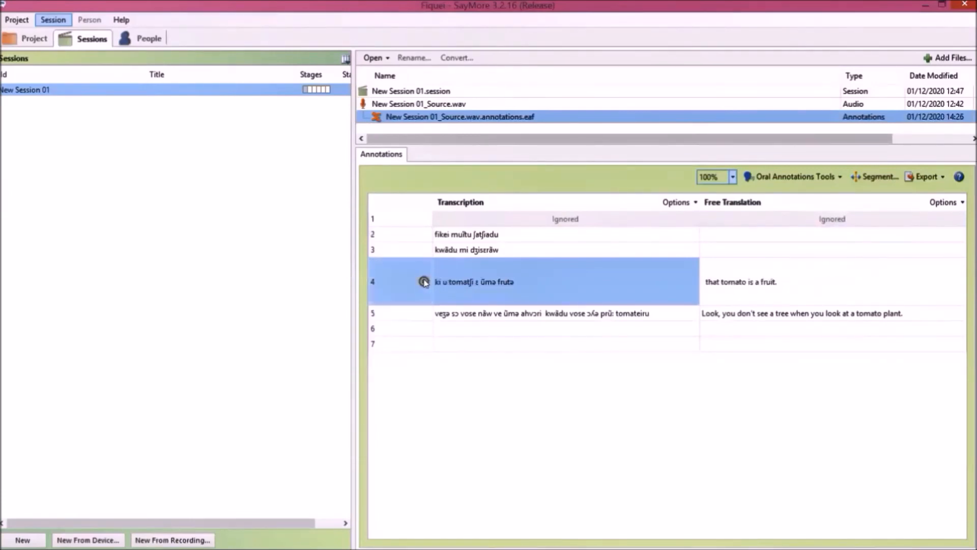
{"action": "left_click", "coordinate": [711, 253]}
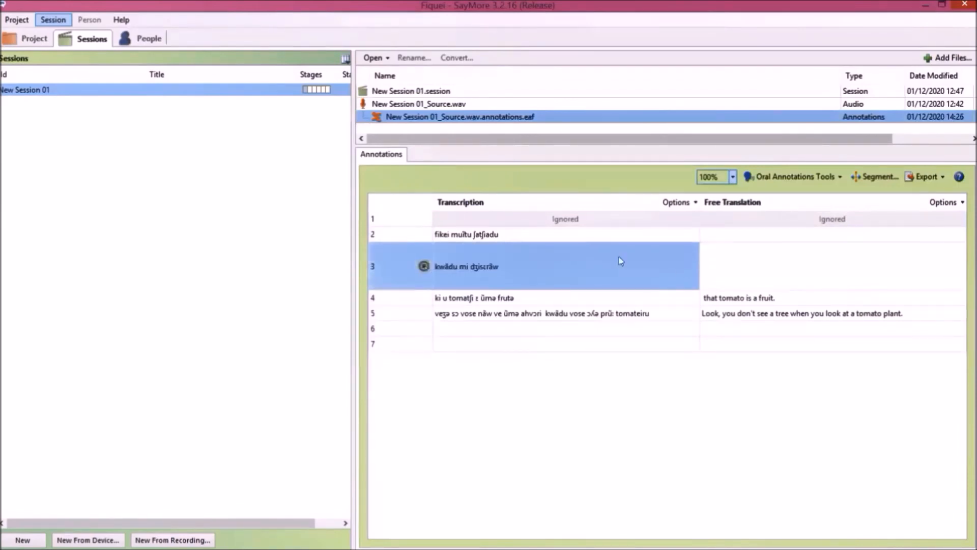
{"action": "key", "text": "ctrl+v"}
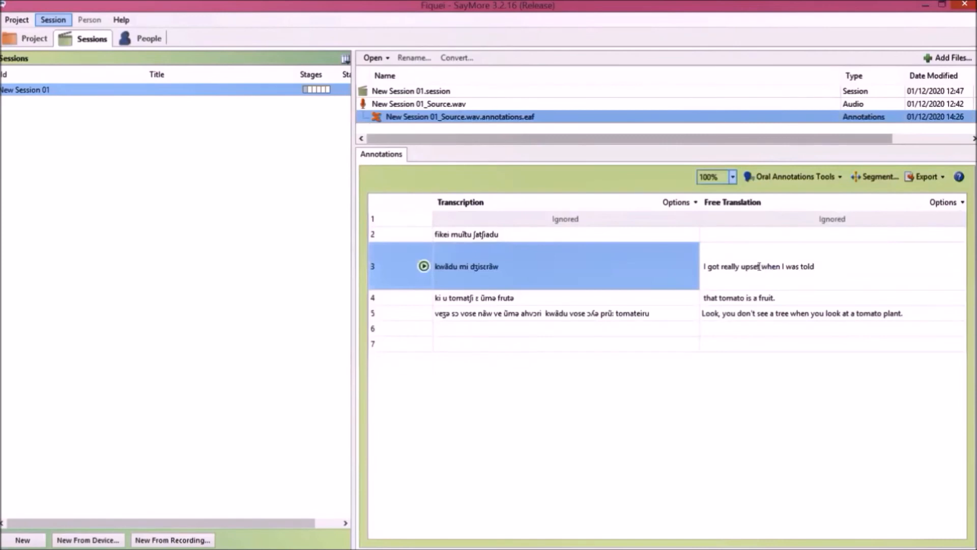
Move "I got really upset" from the free translation of segment 3 to segment 2, removing the leftover leading space
{"action": "left_click_drag", "start_coordinate": [760, 268], "coordinate": [704, 268]}
{"action": "key", "text": "ctrl+c"}
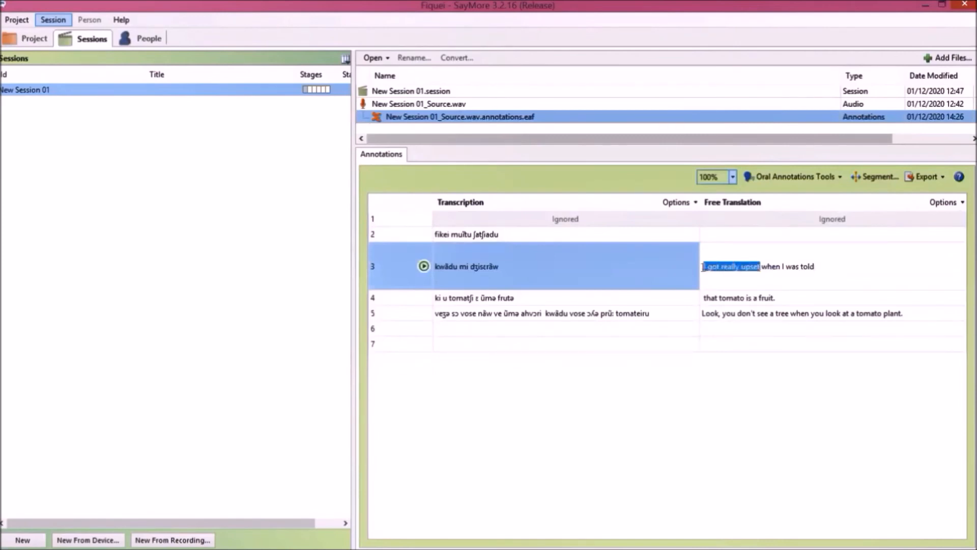
{"action": "key", "text": "BackSpace"}
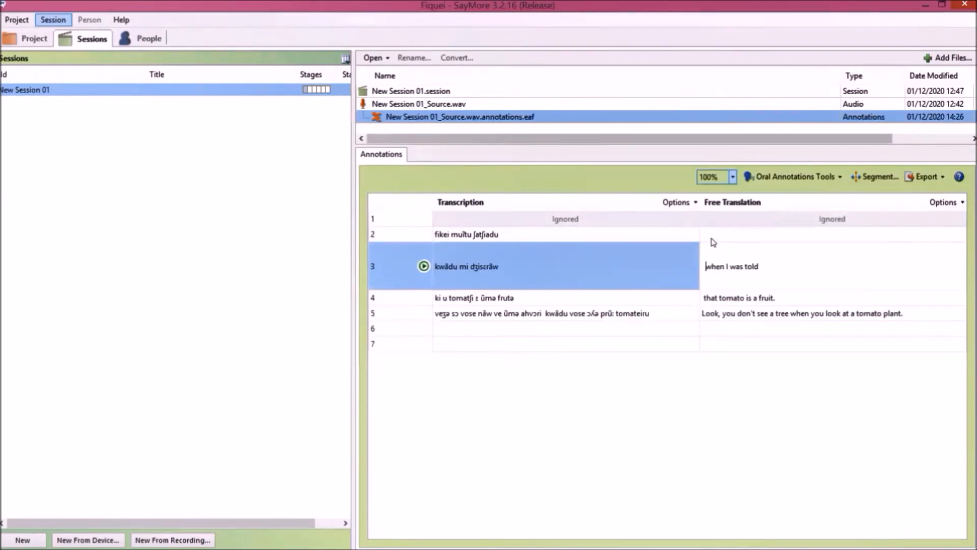
{"action": "key", "text": "BackSpace"}
{"action": "left_click", "coordinate": [712, 240]}
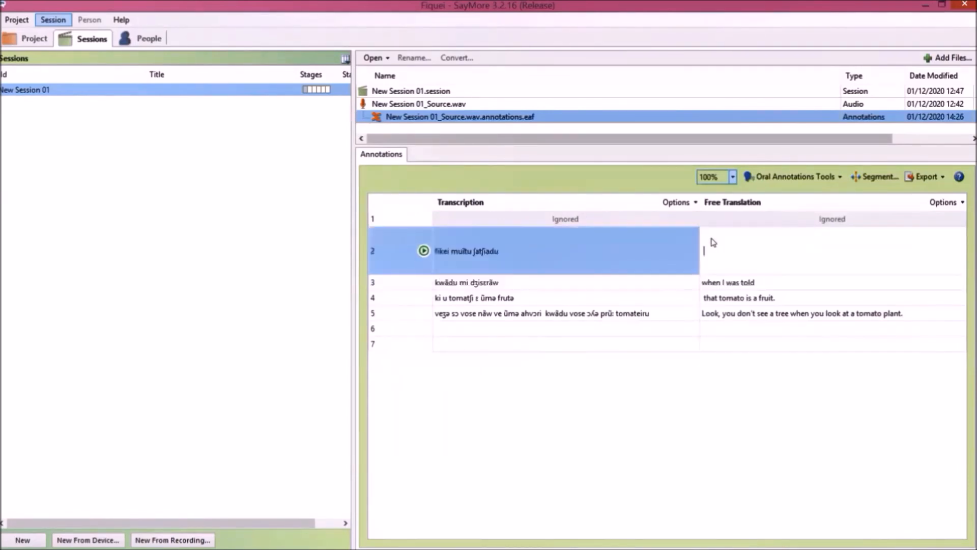
{"action": "left_click", "coordinate": [425, 252]}
{"action": "key", "text": "ctrl+v"}
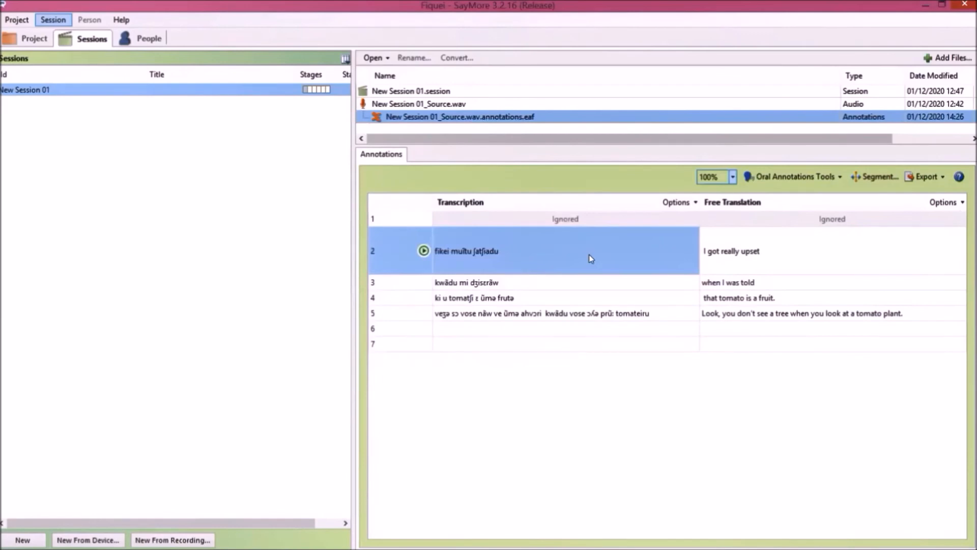
Play segments 2, 3 and 4 in turn to check their audio against the redistributed transcription and free translation
{"action": "left_click", "coordinate": [424, 252]}
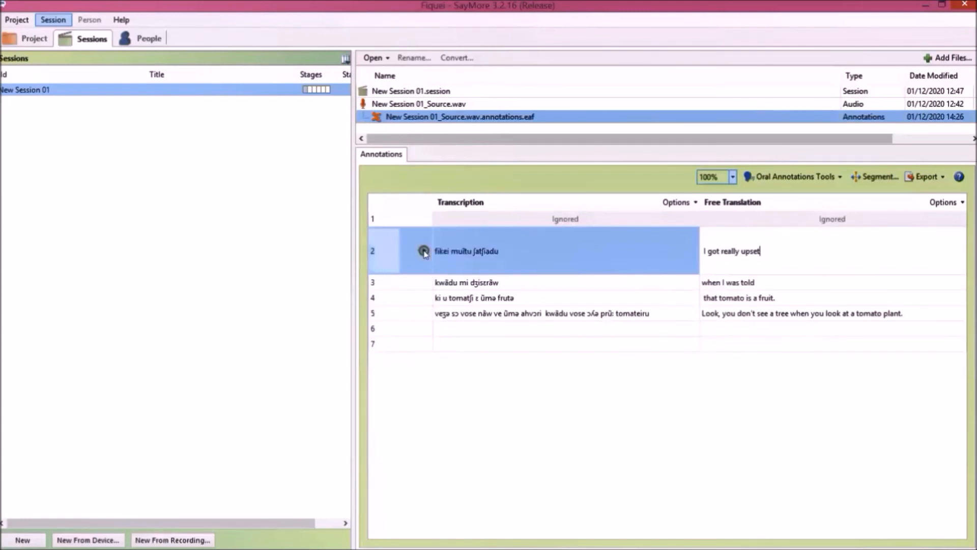
{"action": "left_click", "coordinate": [411, 284]}
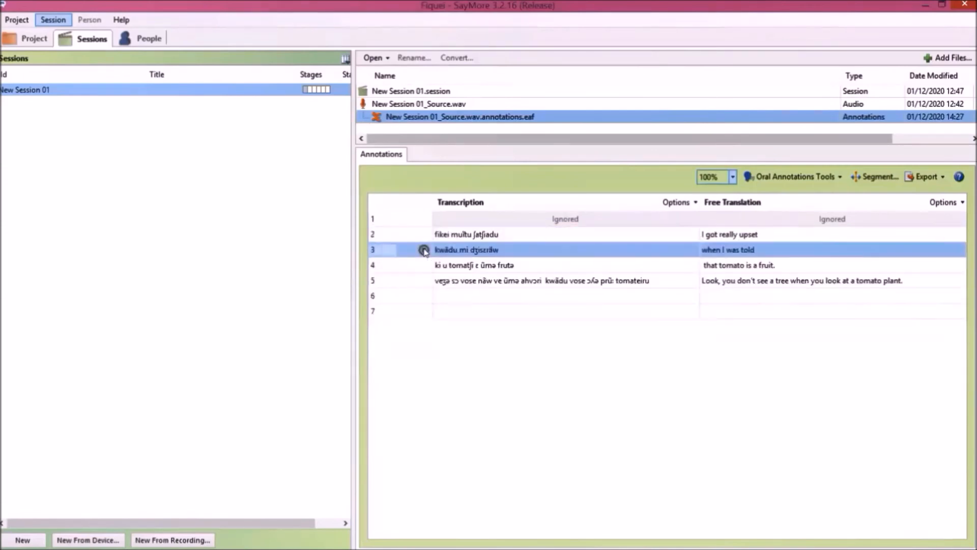
{"action": "left_click", "coordinate": [423, 265]}
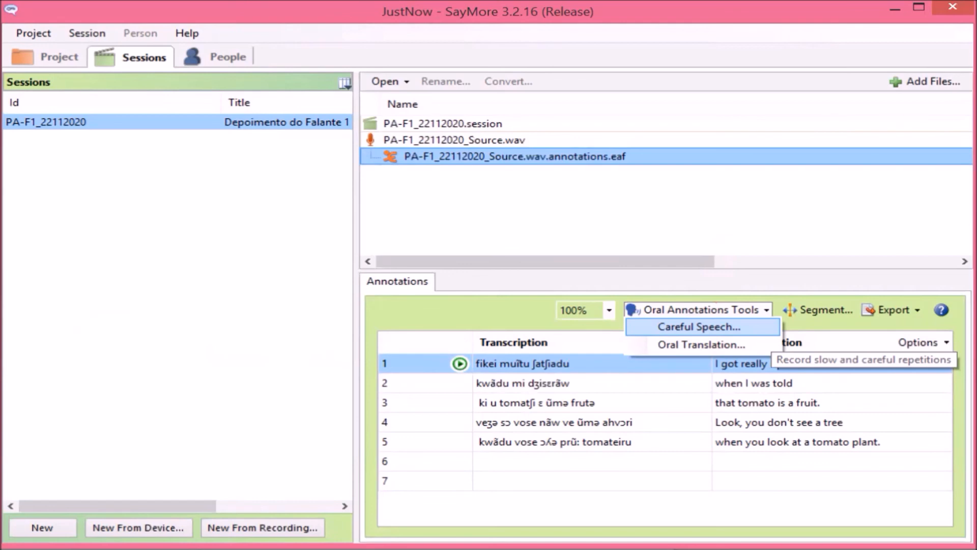
Open the Careful Speech recording tool for the PA-F1_22112020 annotations, and regenerate the session's oral annotations audio
{"action": "left_click", "coordinate": [699, 326]}
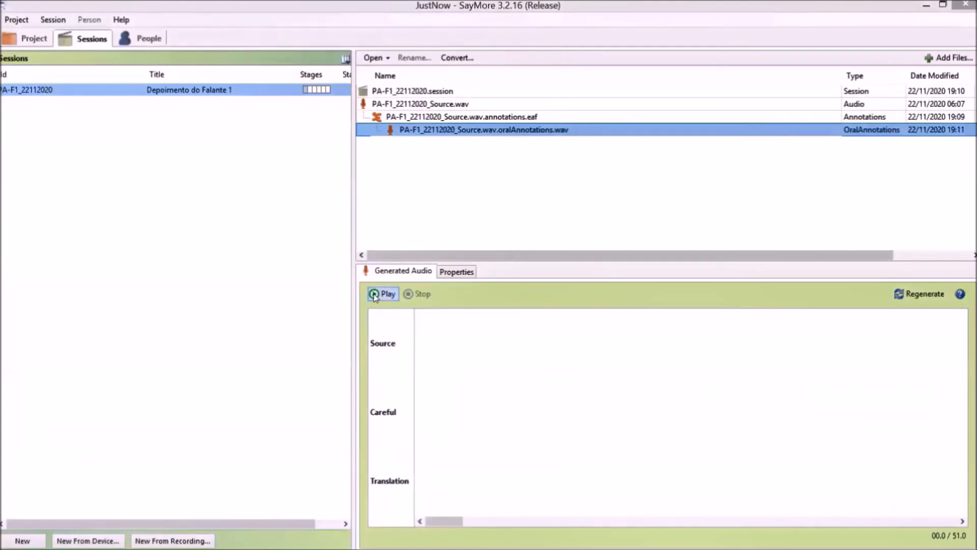
{"action": "left_click", "coordinate": [923, 293]}
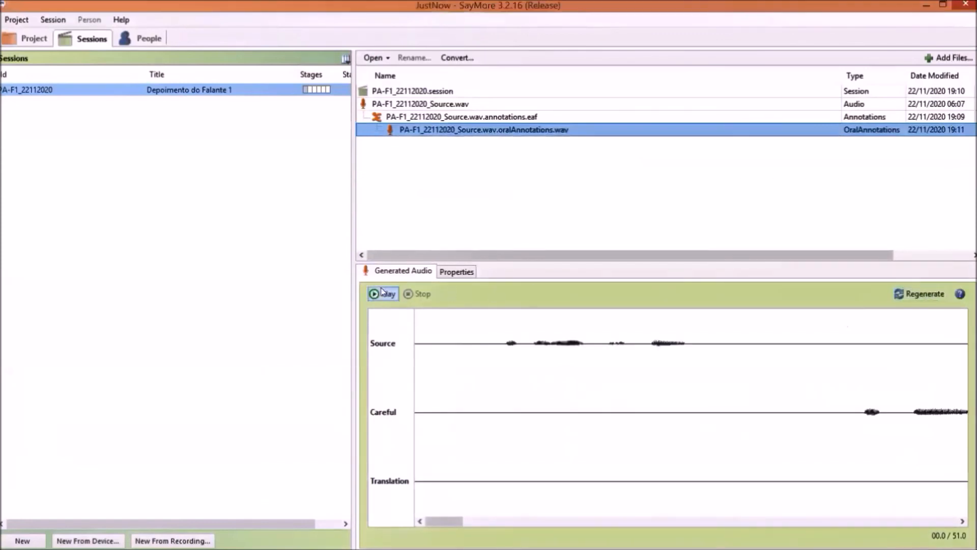